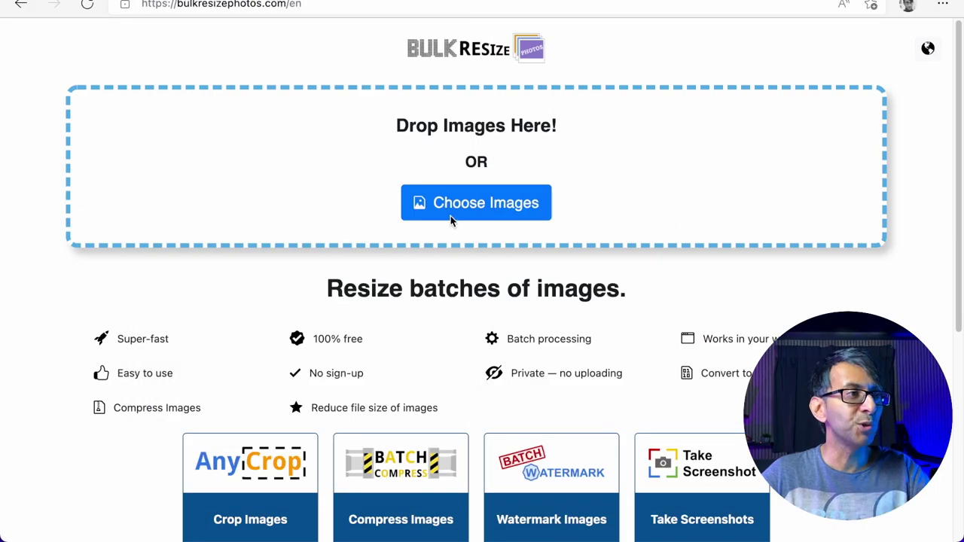
# Load the Shape Dividers.png thumbnail into Bulk Resize Photos
pyautogui.click(488, 211)
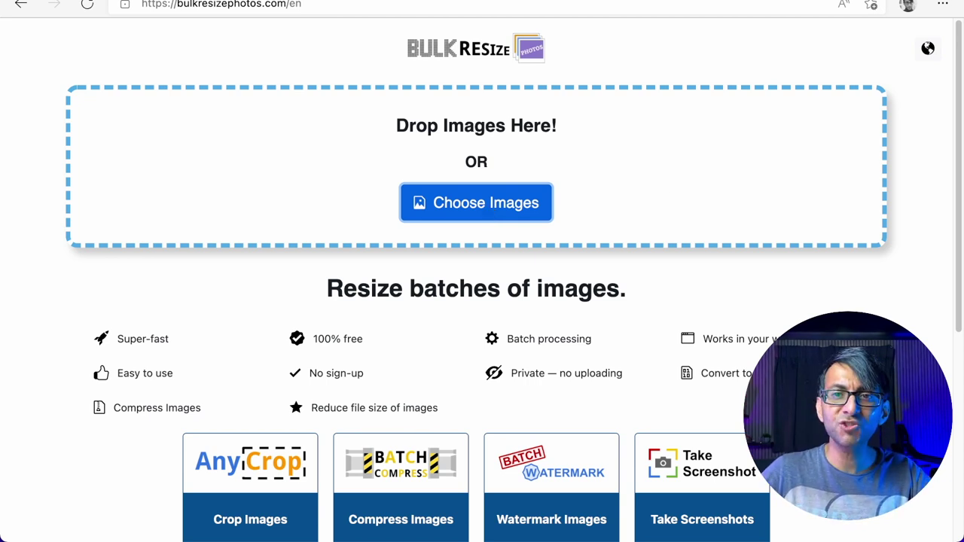
pyautogui.moveTo(400, 40); pyautogui.dragTo(354, 156)
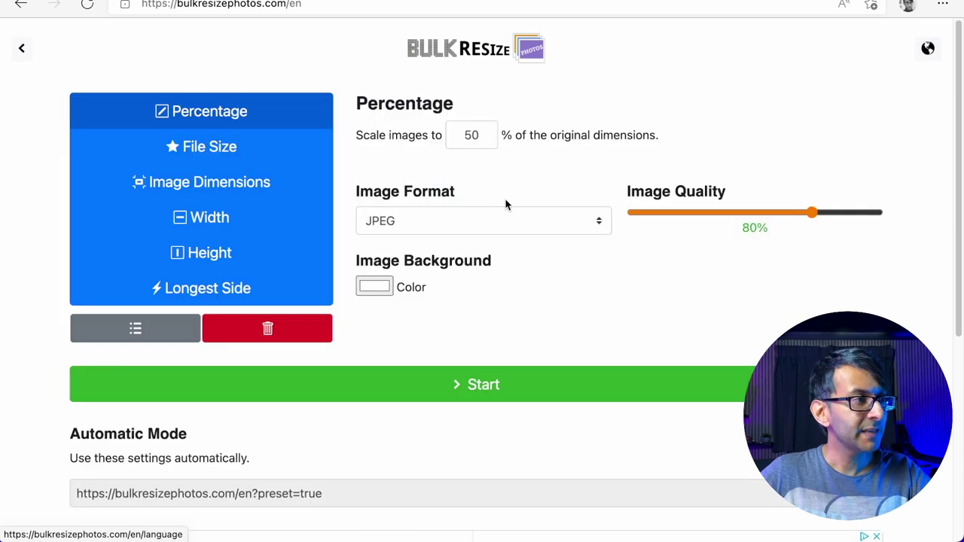
# Convert the thumbnail to WEBP at 100% of its original size
pyautogui.doubleClick(475, 135)
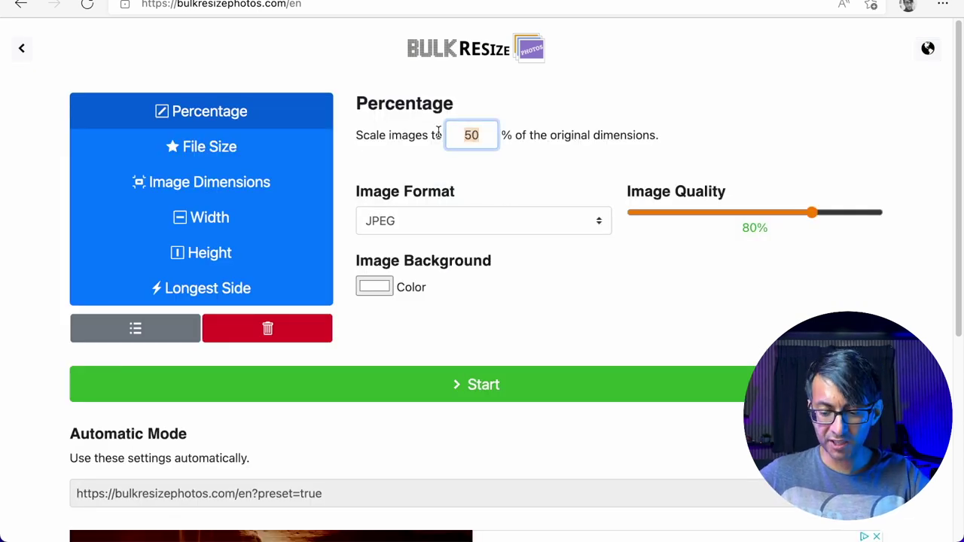
pyautogui.write('100')
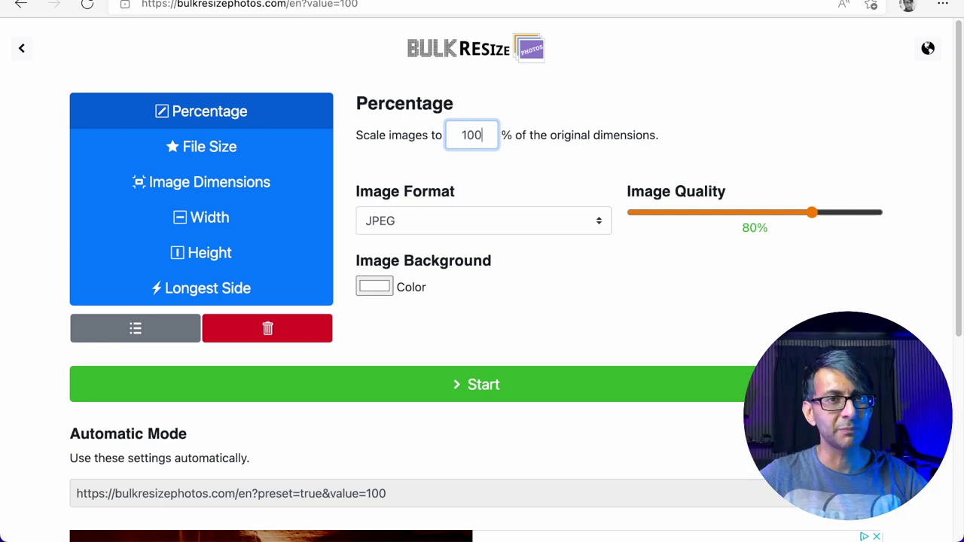
pyautogui.click(503, 225)
pyautogui.click(460, 261)
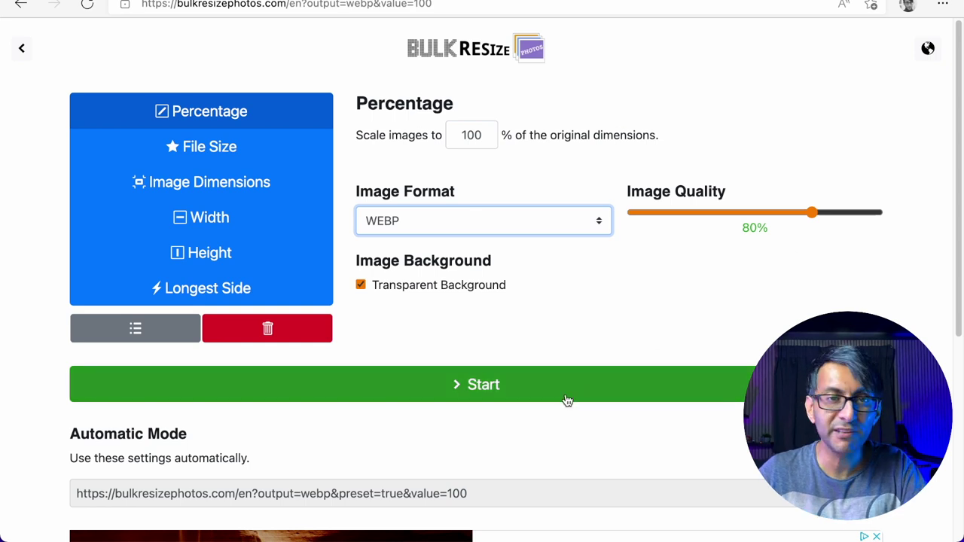
pyautogui.click(505, 393)
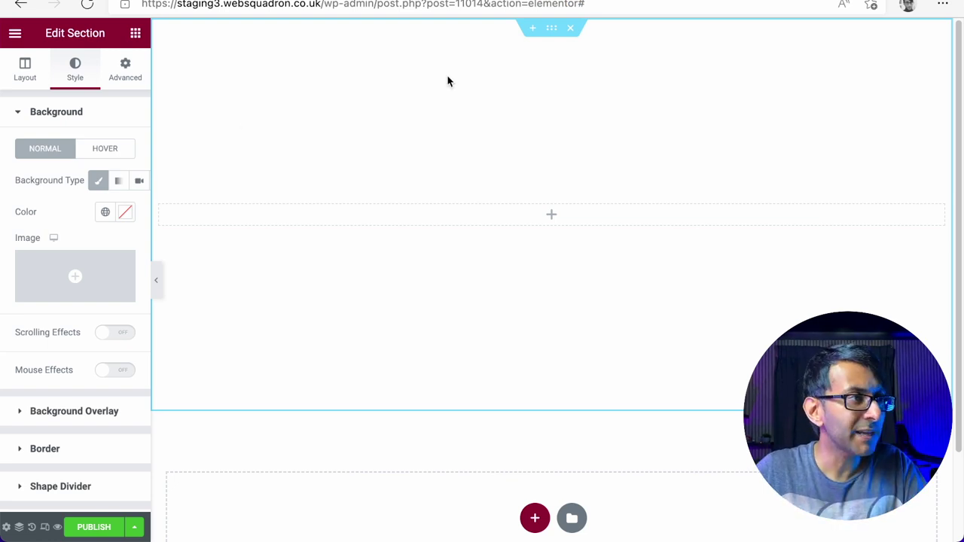
# Insert Shape-Dividers.png from the Media Library as the section's background image
pyautogui.click(39, 271)
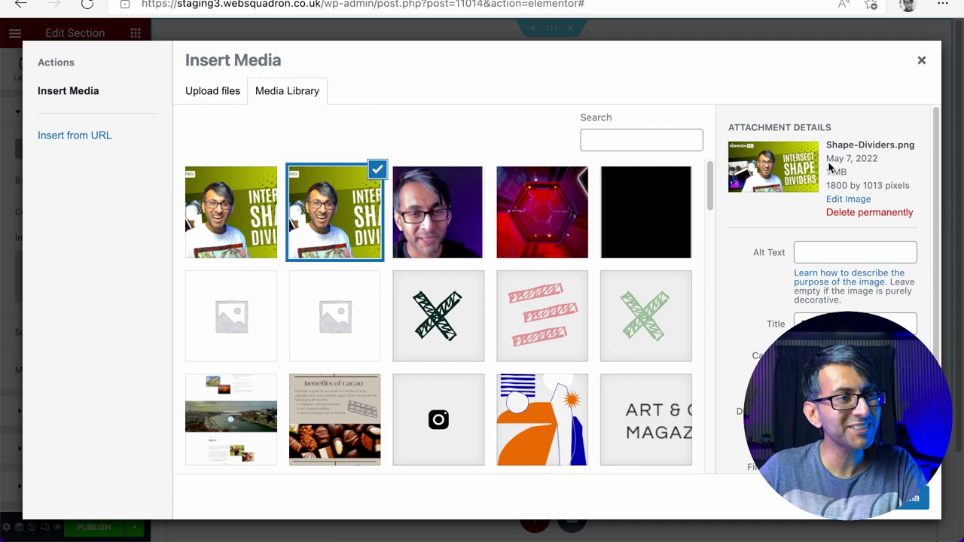
pyautogui.click(229, 234)
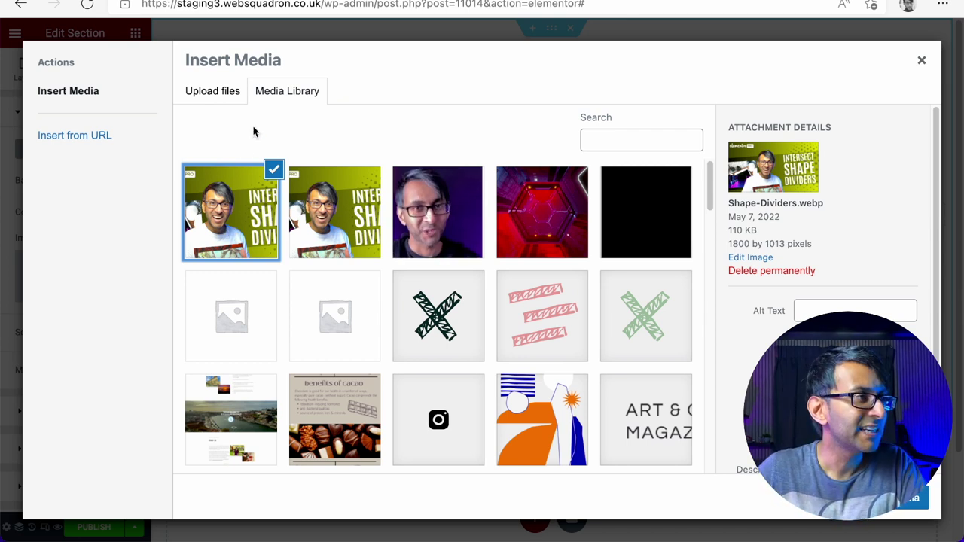
pyautogui.click(328, 204)
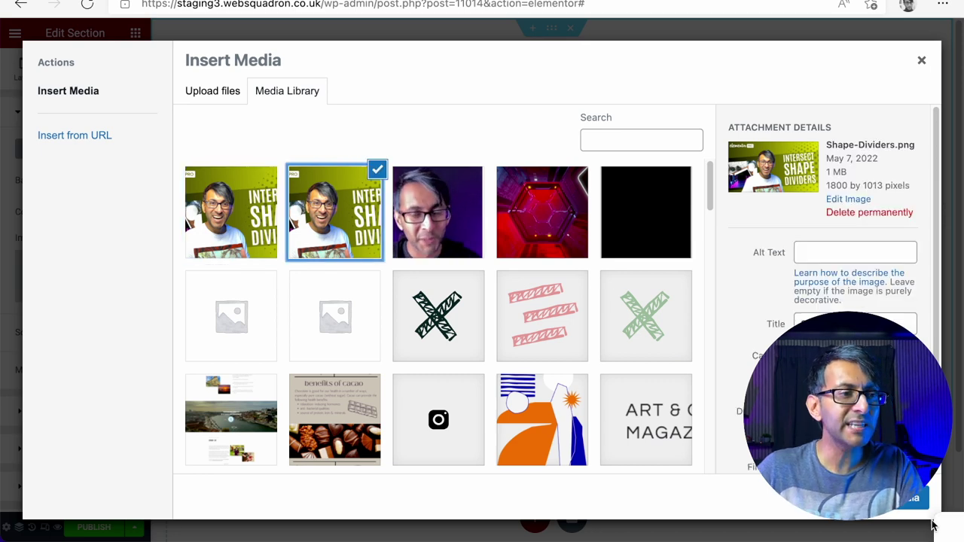
pyautogui.click(896, 509)
pyautogui.click(113, 324)
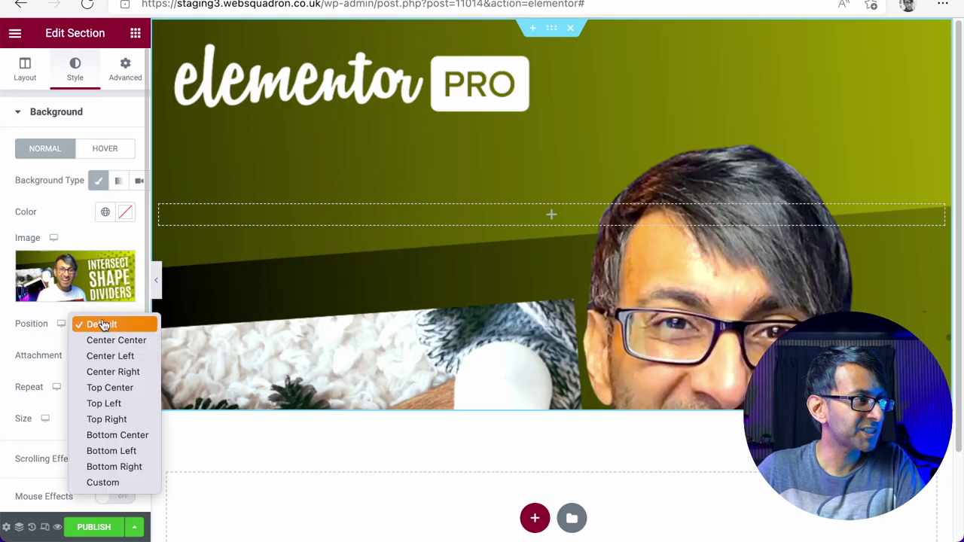
# Set the background to Center Center position, Fixed attachment, No-repeat and Cover size
pyautogui.click(103, 342)
pyautogui.click(97, 357)
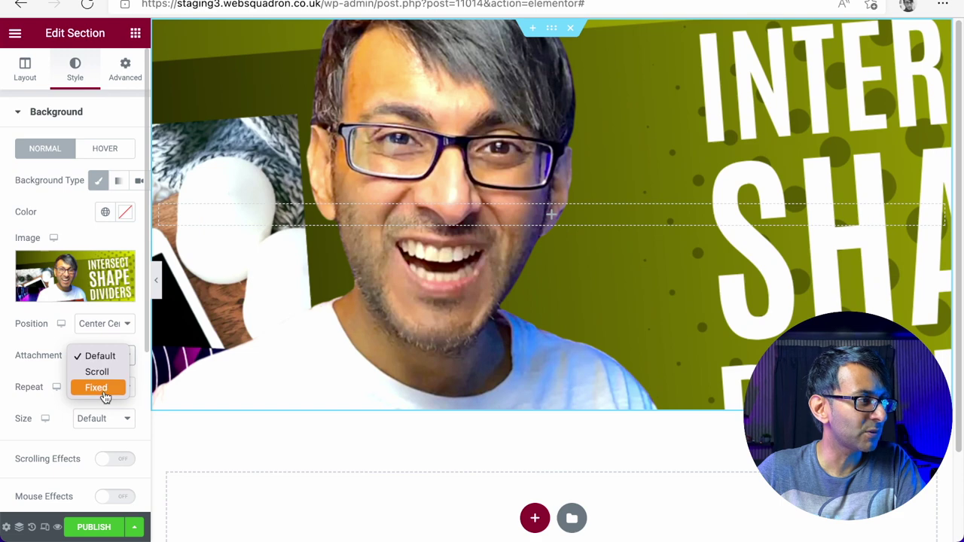
pyautogui.click(98, 387)
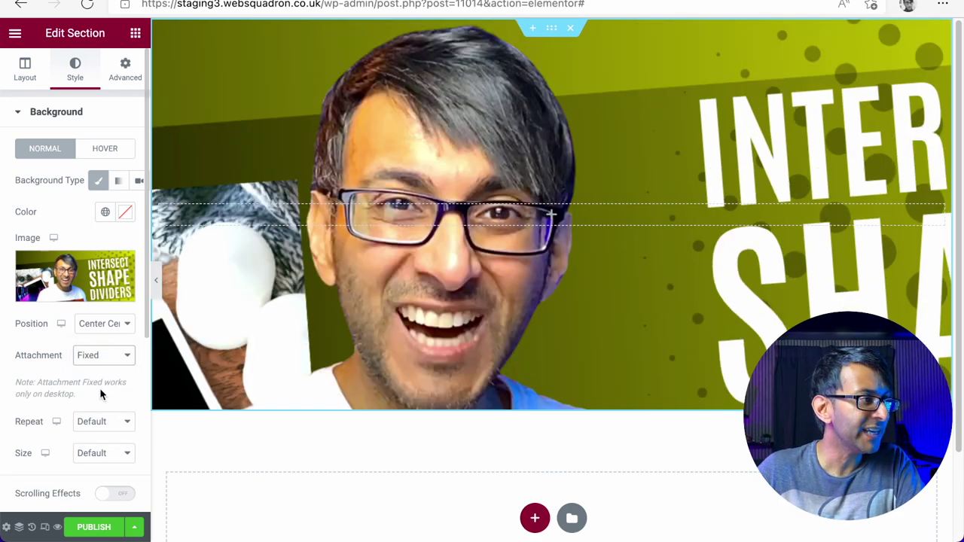
pyautogui.click(96, 423)
pyautogui.click(93, 438)
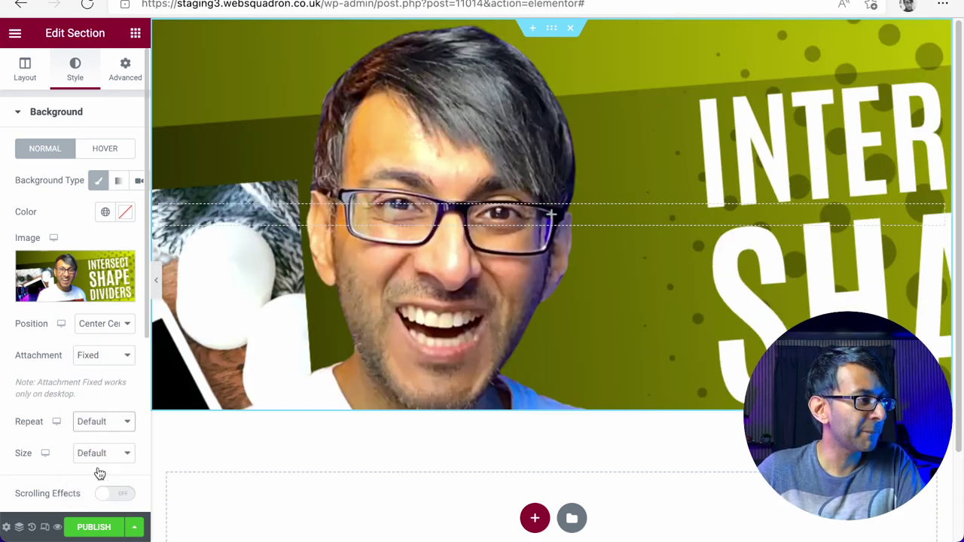
pyautogui.click(106, 455)
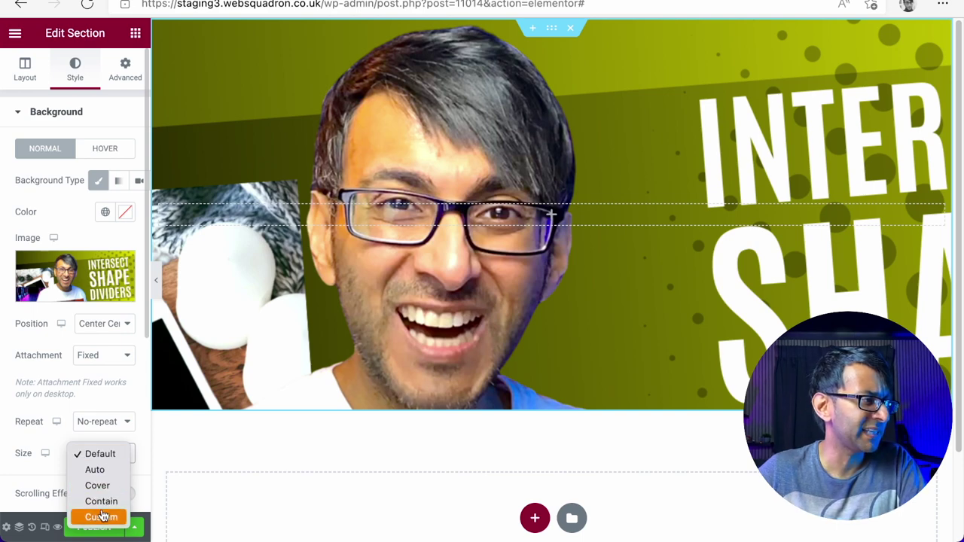
pyautogui.click(110, 486)
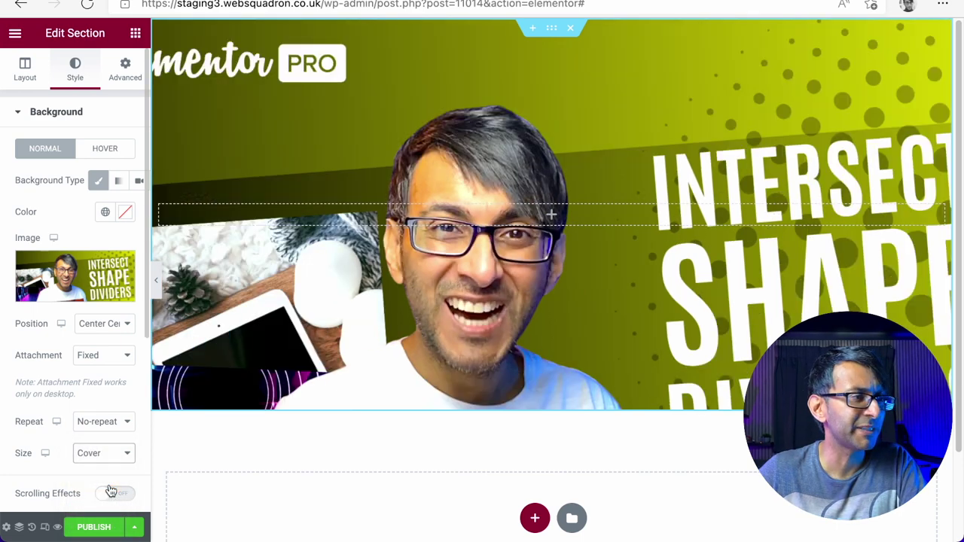
# Duplicate the image section and swap the copy's background to Shape-Dividers.webp
pyautogui.rightClick(553, 28)
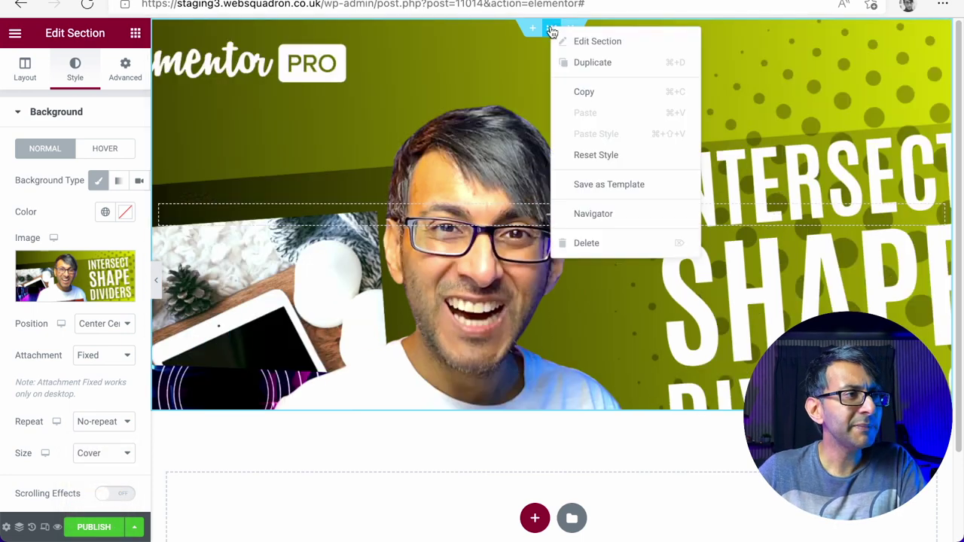
pyautogui.click(582, 68)
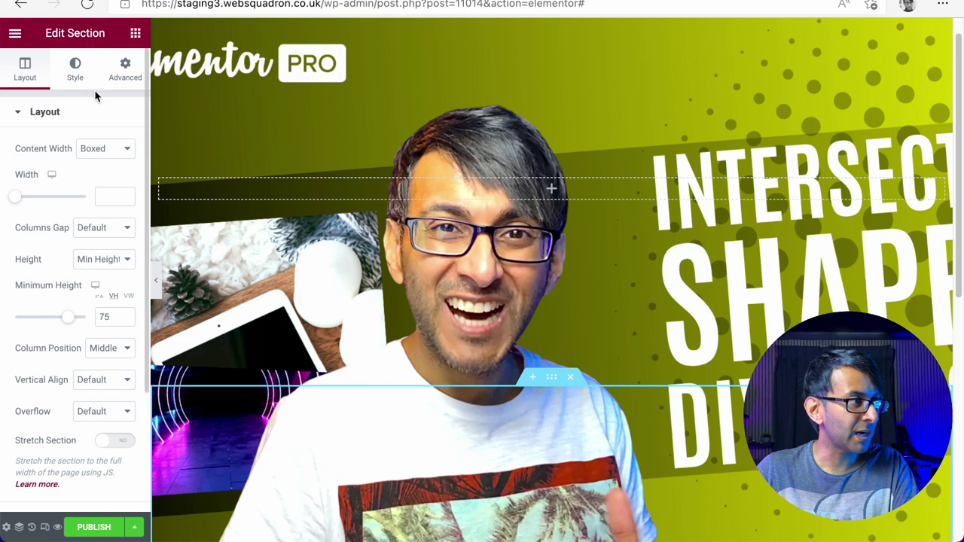
pyautogui.click(79, 76)
pyautogui.click(51, 260)
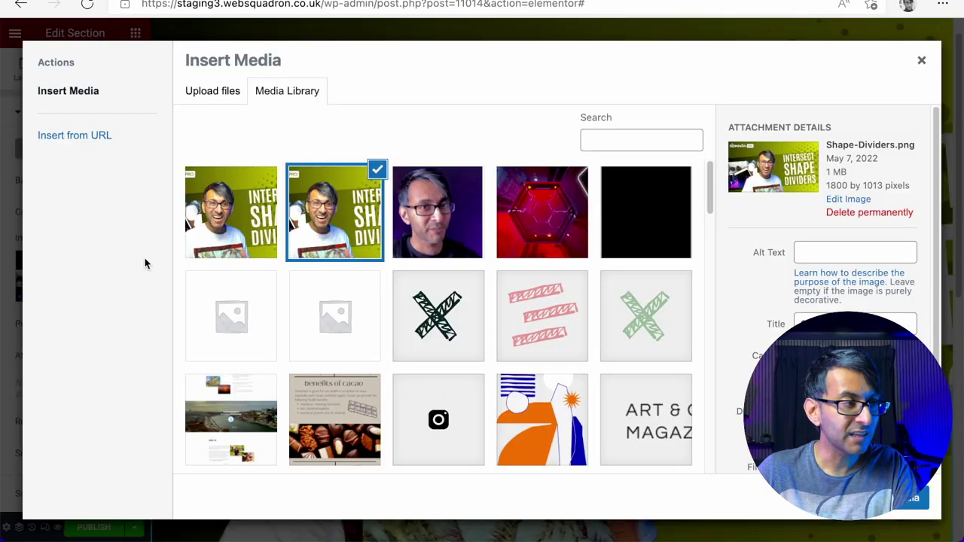
pyautogui.click(215, 230)
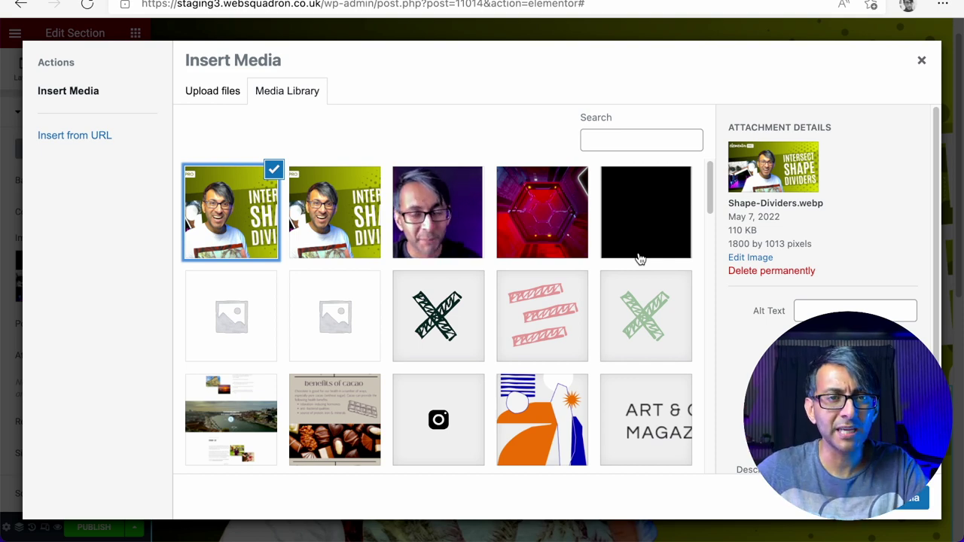
pyautogui.click(911, 498)
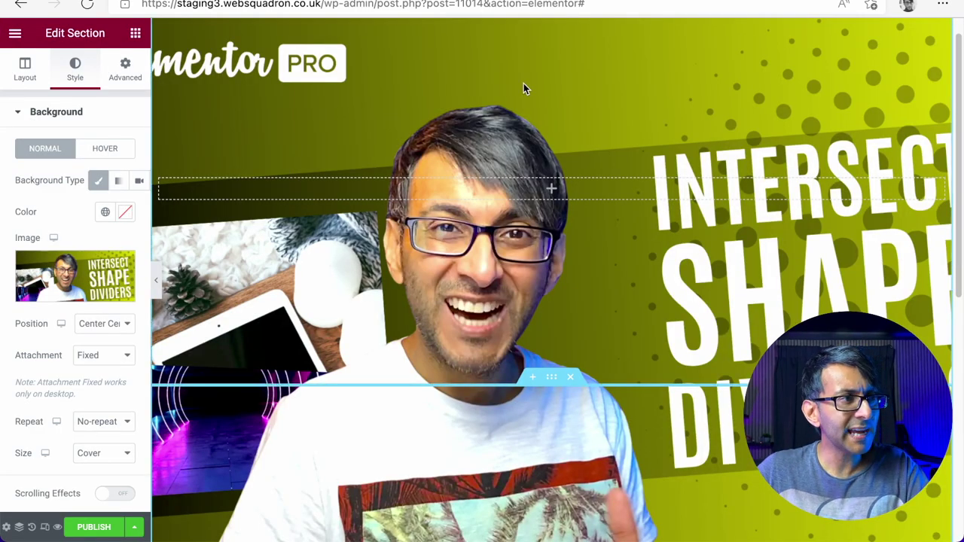
# Add a one-column section below and give it a Classic background with global colours
pyautogui.click(531, 378)
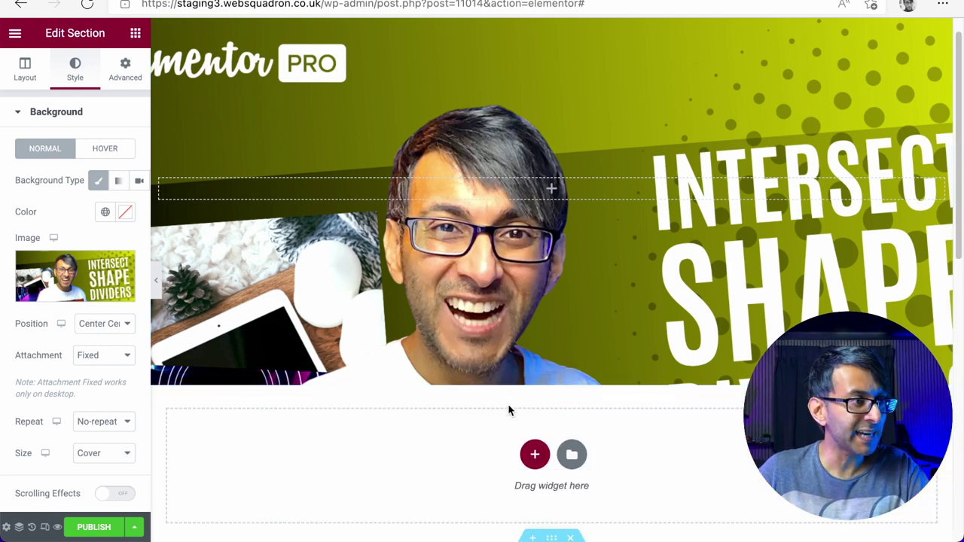
pyautogui.click(535, 455)
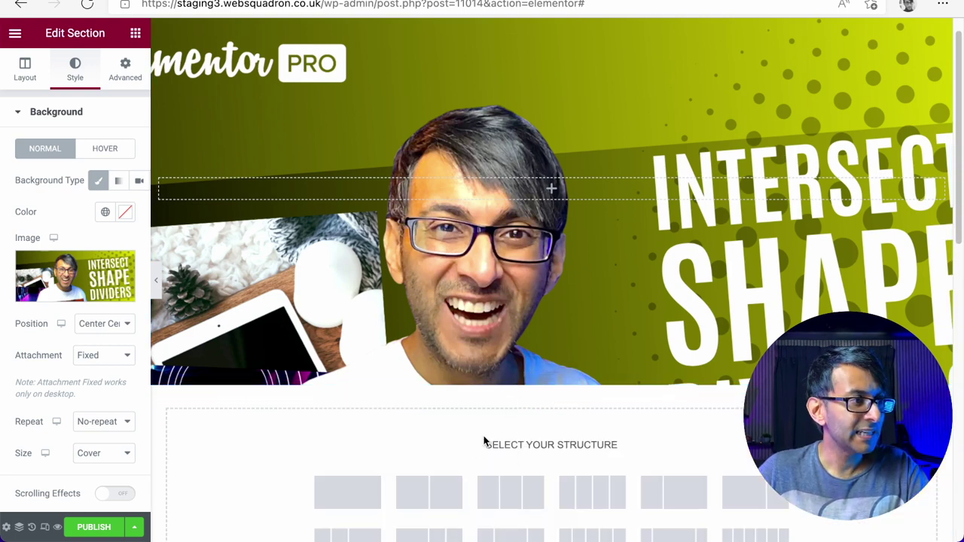
pyautogui.click(372, 493)
pyautogui.click(75, 71)
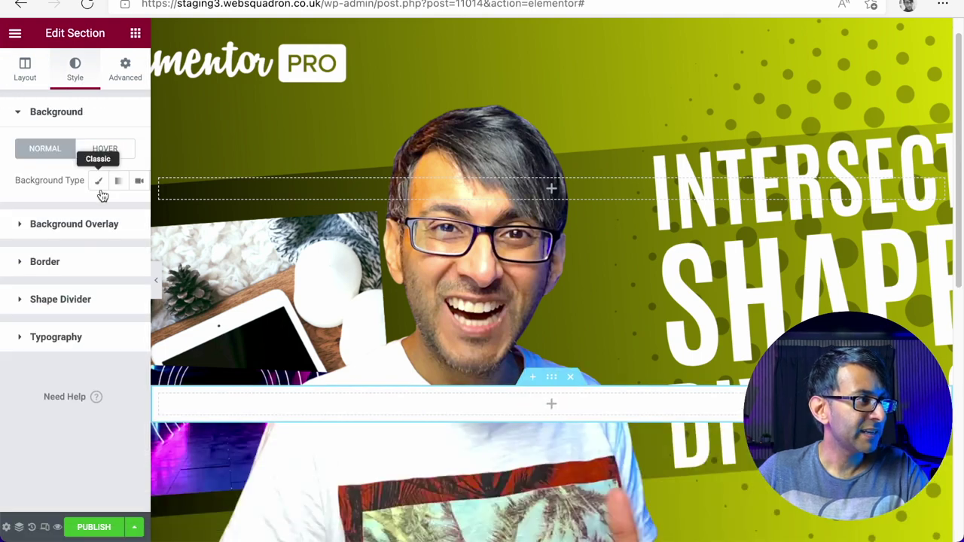
pyautogui.click(98, 182)
pyautogui.click(104, 210)
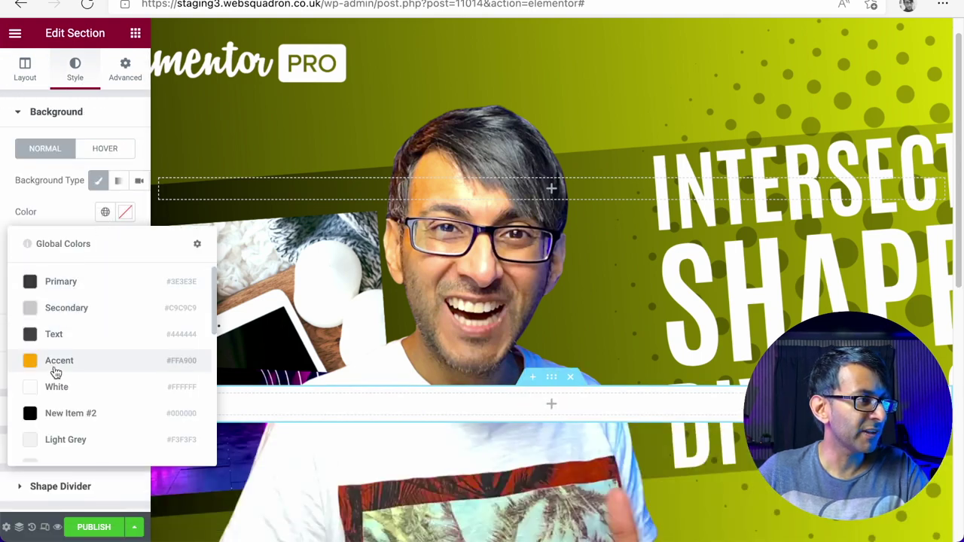